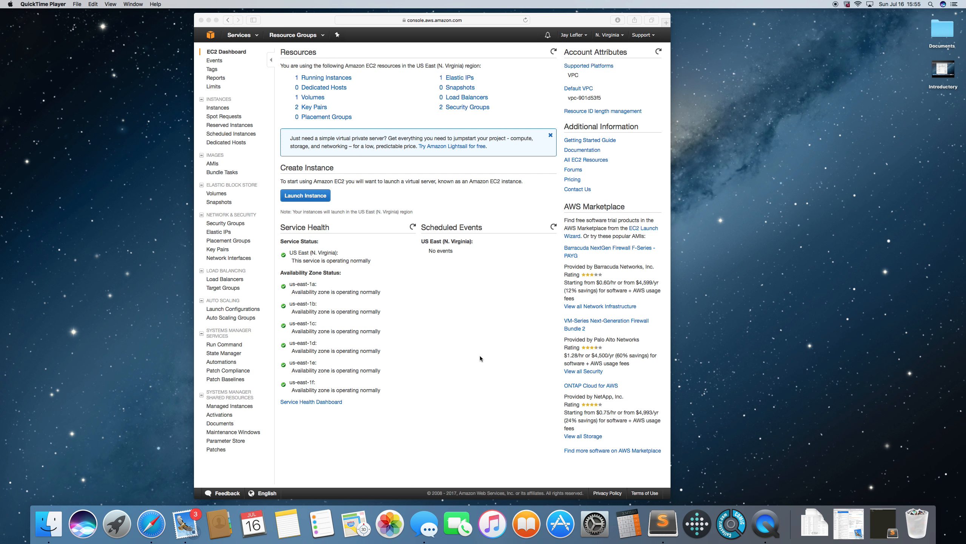
Go from the EC2 dashboard to the VPC service and open the list of existing VPCs
left_click(212, 38)
left_click(212, 38)
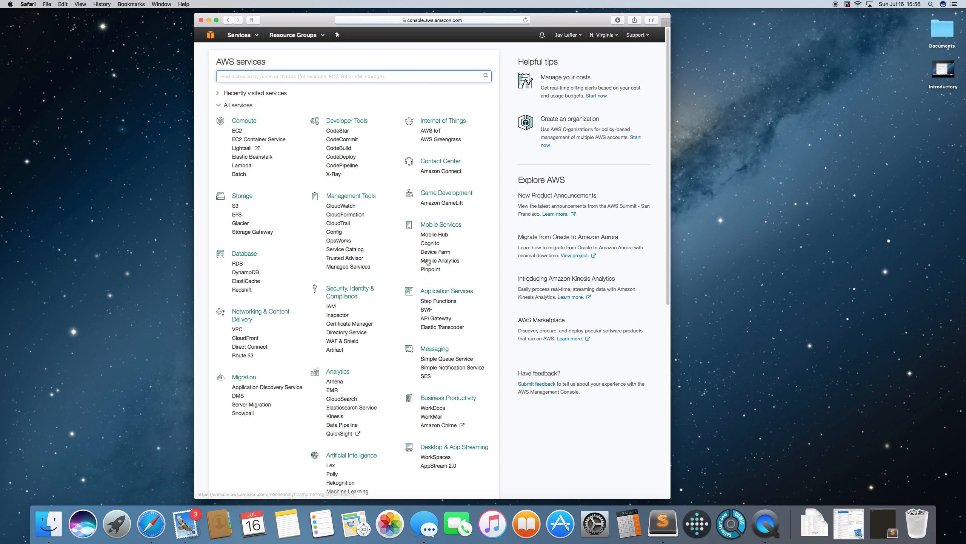
left_click(238, 329)
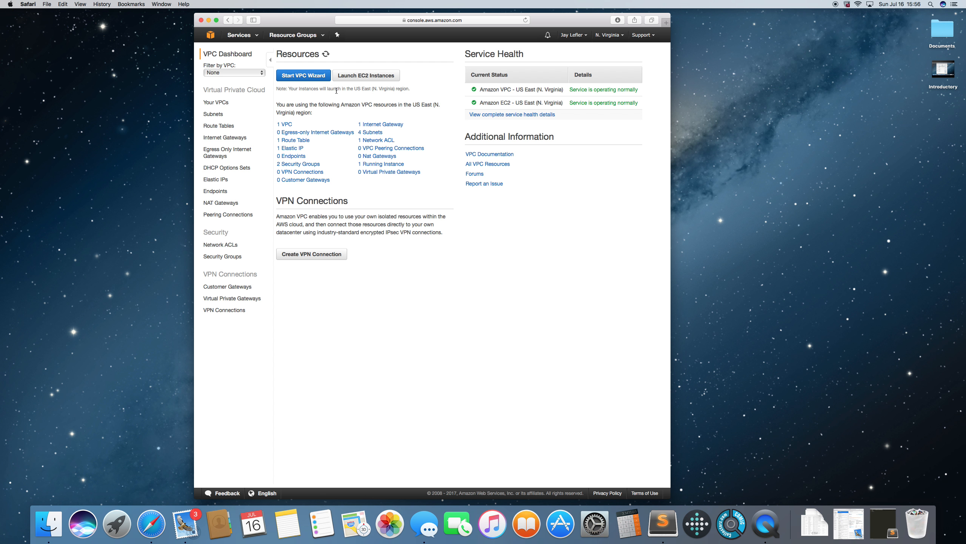
left_click(288, 126)
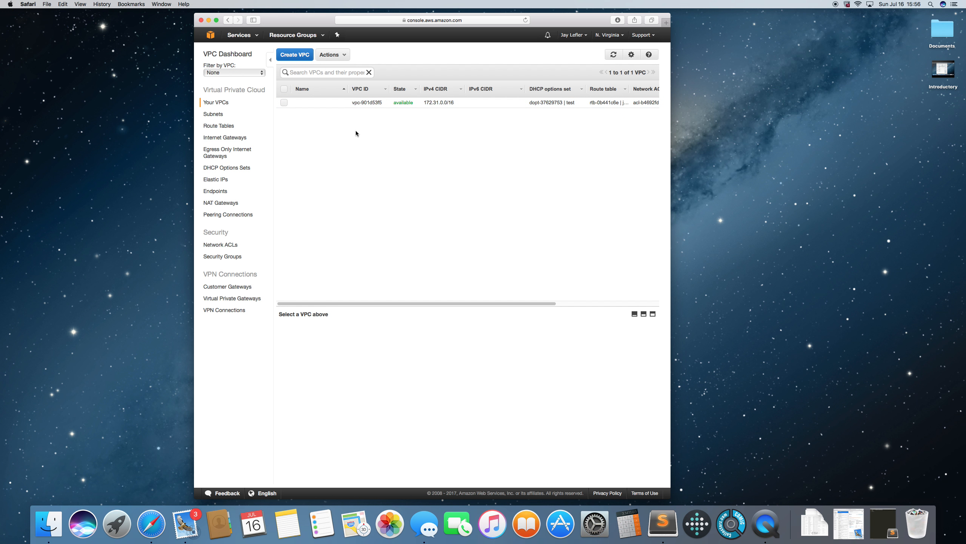
Create a VPC named Cluster with the IPv4 CIDR block 10.0.0.0/16
left_click(295, 56)
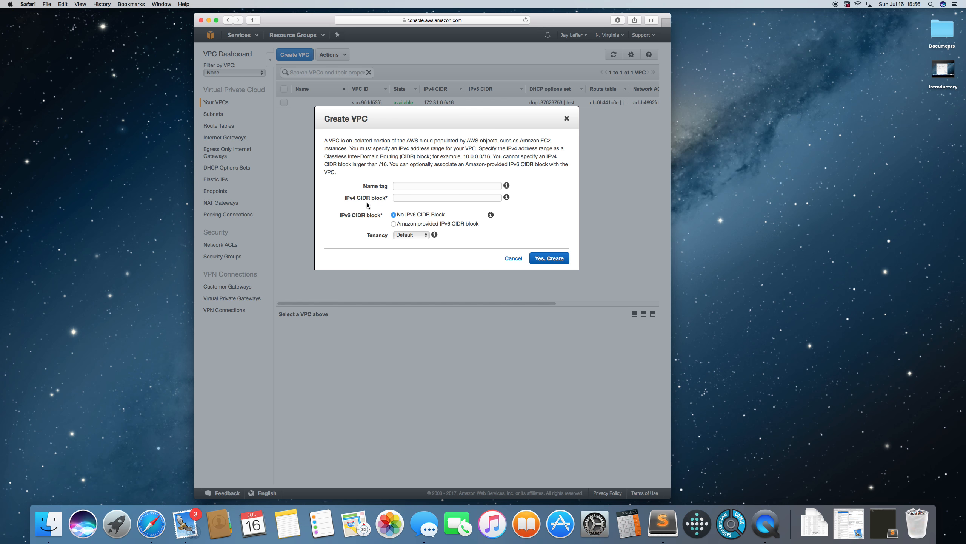
left_click(443, 186)
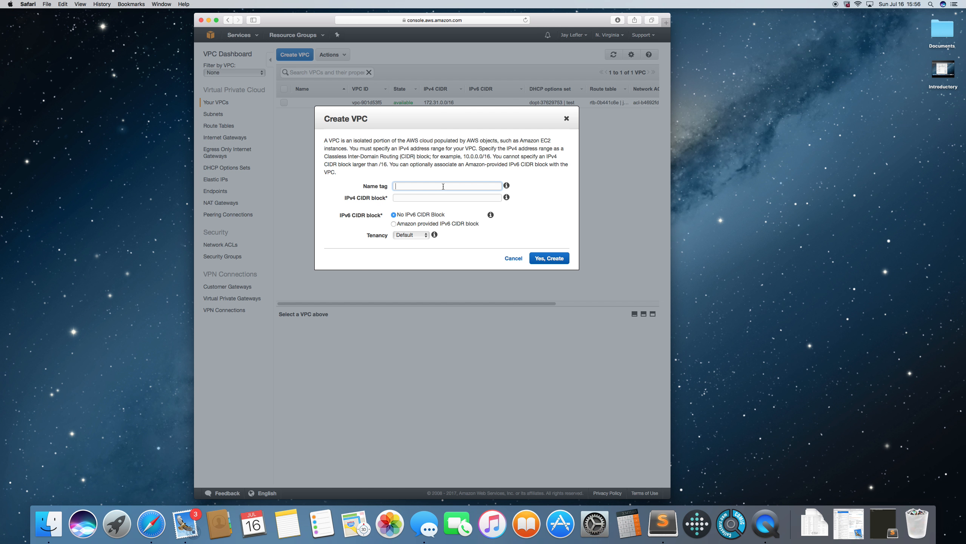
type("Cluster")
left_click_drag(463, 156, 491, 156)
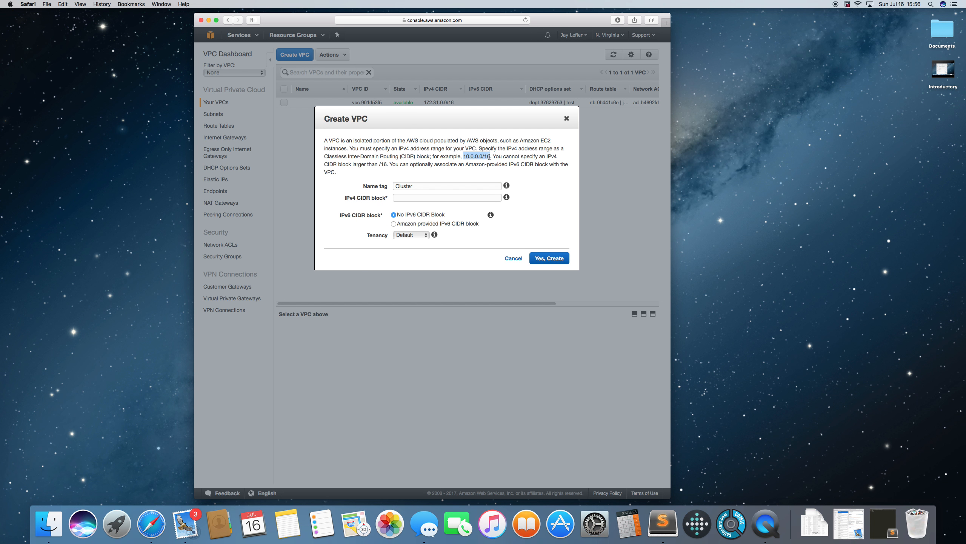
right_click(479, 156)
left_click(495, 181)
left_click(407, 197)
key("super+v")
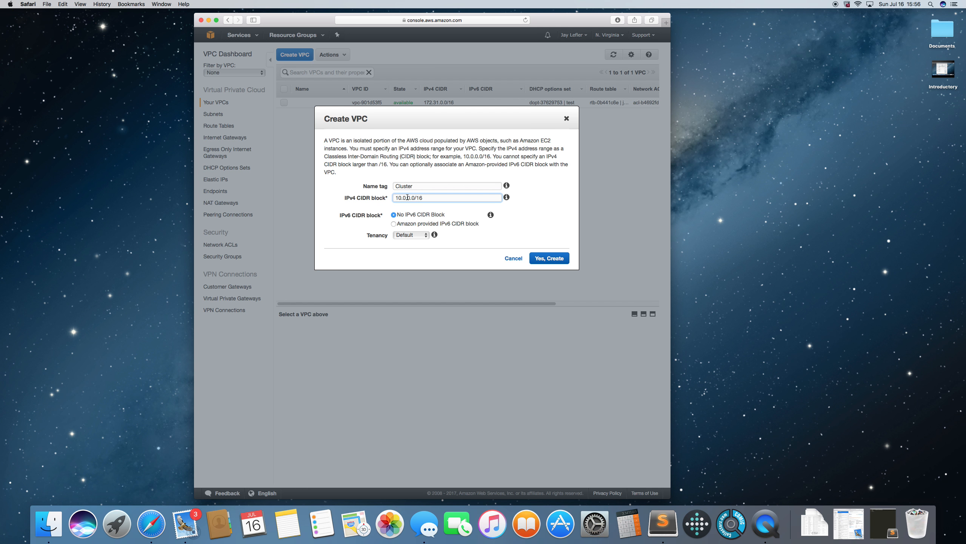
left_click(551, 259)
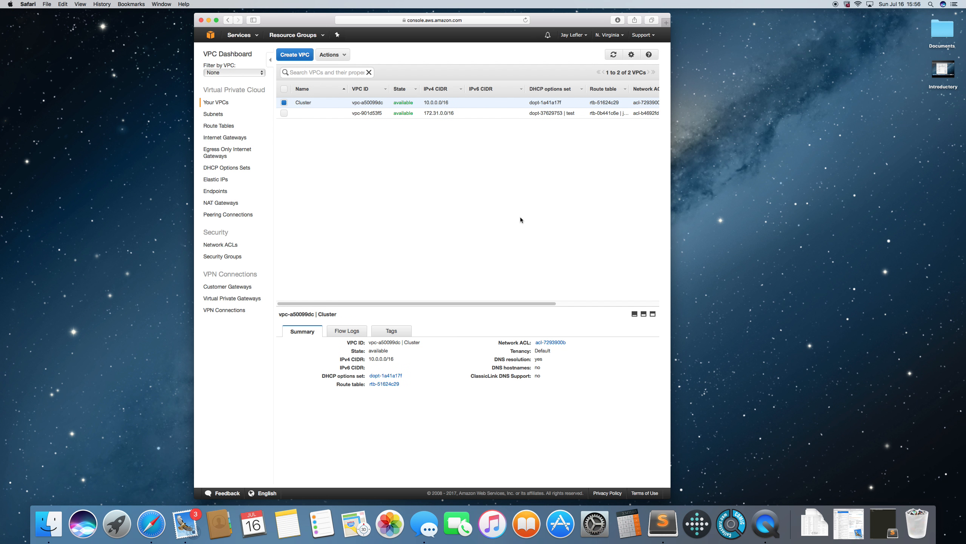
Create a subnet named HA Proxy in the Cluster VPC with the IPv4 CIDR block 10.0.1.0/24, then deselect it
left_click(211, 114)
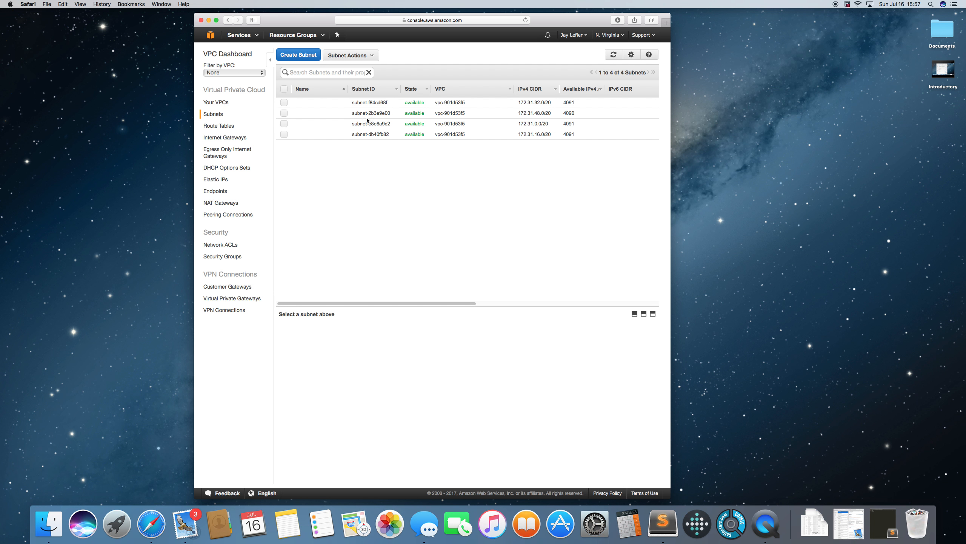
left_click(297, 55)
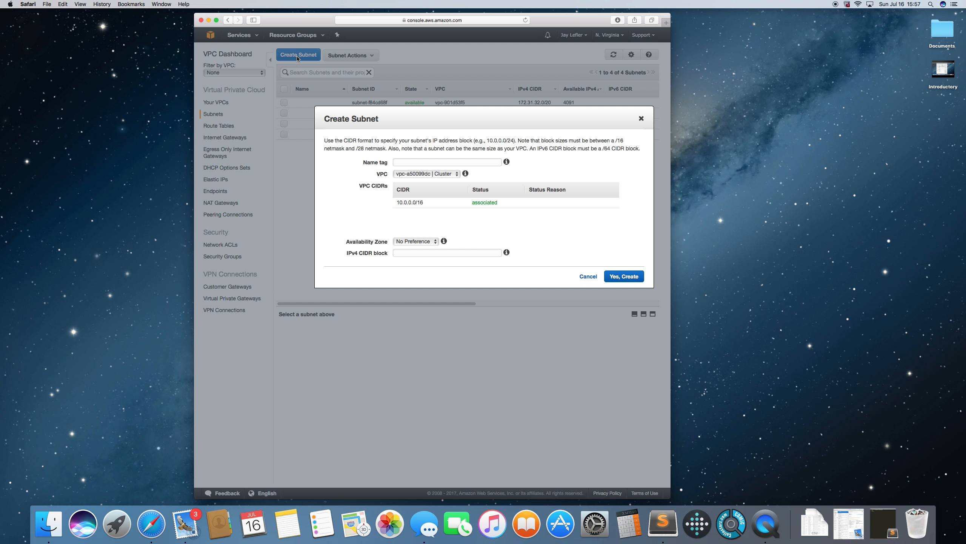
left_click(406, 164)
type("HA Proxy")
left_click(402, 253)
type("10.0.1.0/24")
left_click(627, 275)
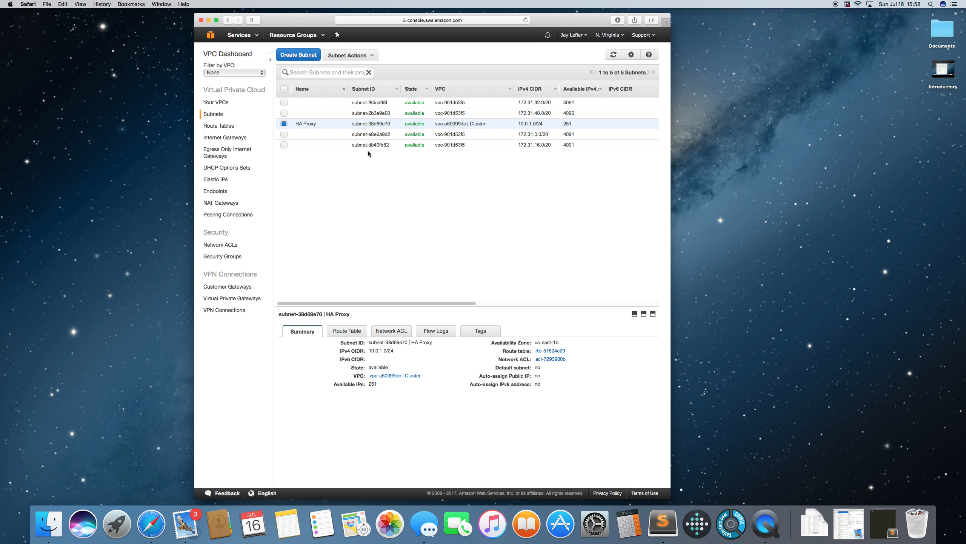
left_click(284, 124)
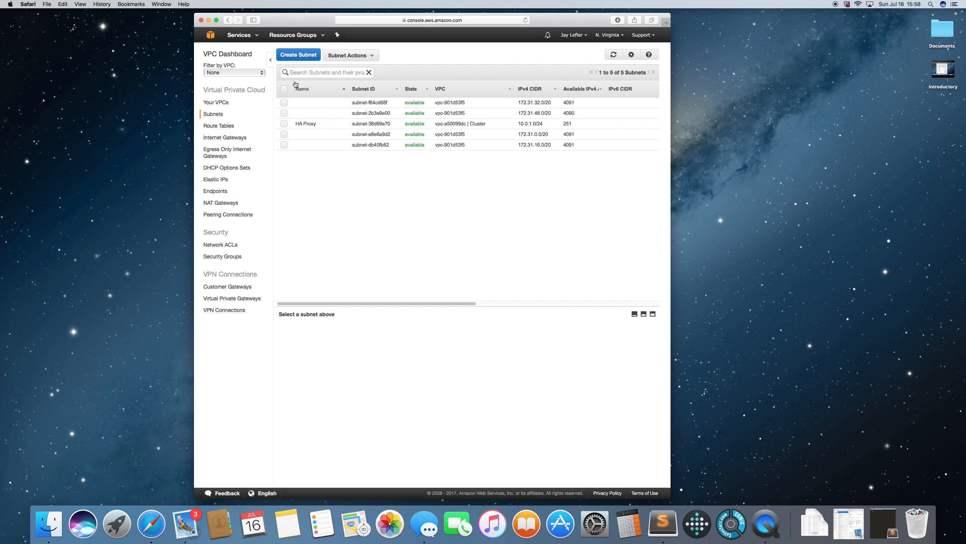
Create a subnet named Bastion in the Cluster VPC with the IPv4 CIDR block 10.0.2.0/24, and deselect it
left_click(298, 55)
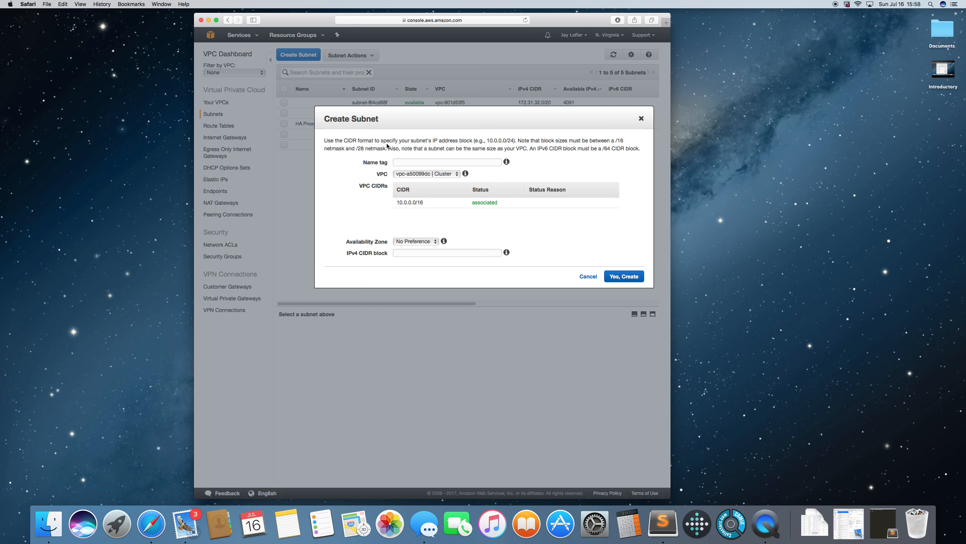
left_click(421, 160)
type("Bastion")
left_click(422, 253)
type("10.0.2.")
type("0/24")
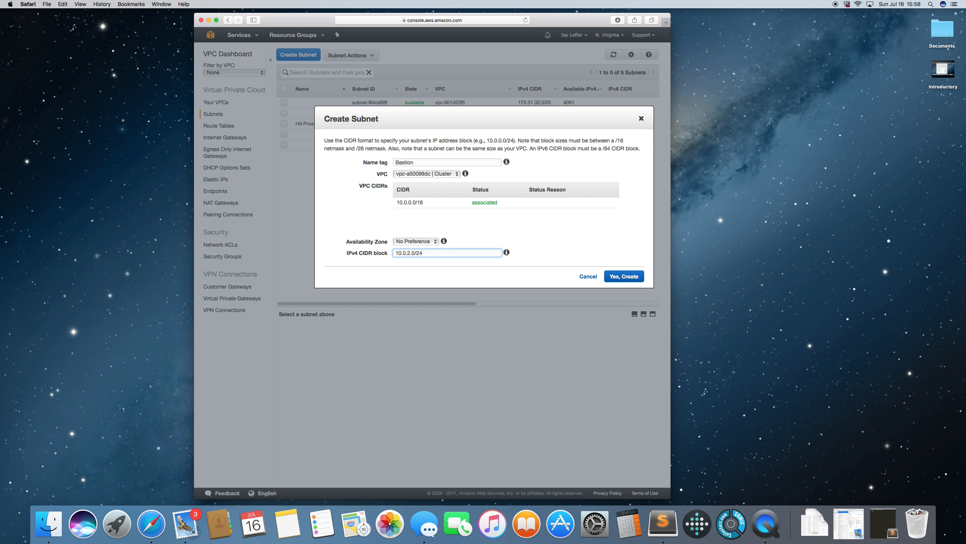
left_click(625, 278)
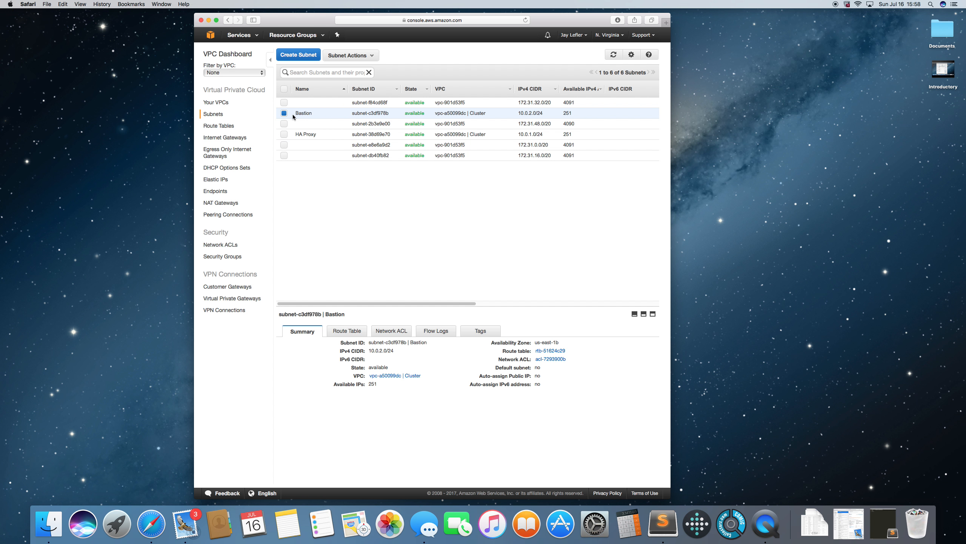
left_click(285, 115)
Create a subnet named Node 1 in the Cluster VPC, in availability zone us-east-1a with the IPv4 CIDR block 10.0.3.0/24, and deselect it
left_click(301, 59)
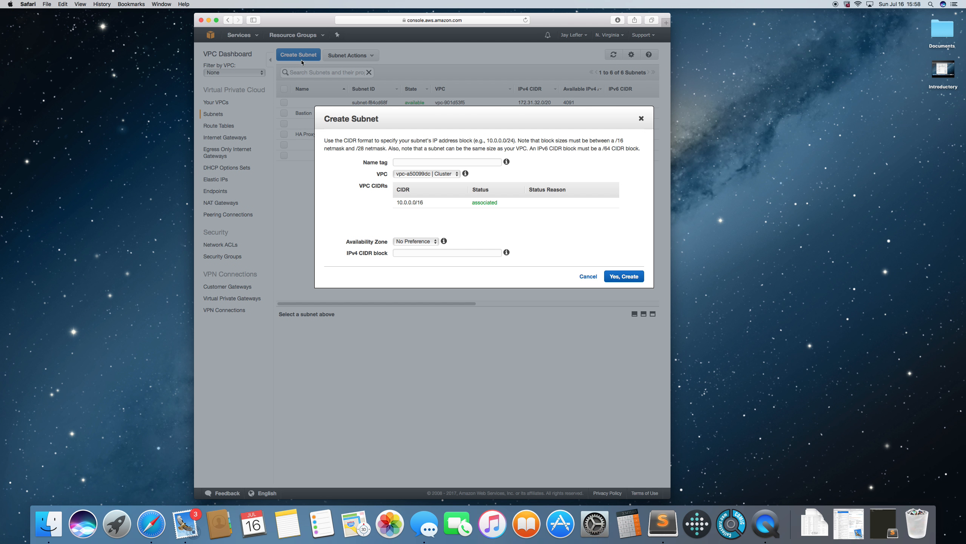
left_click(407, 163)
type("Node 1")
left_click(433, 242)
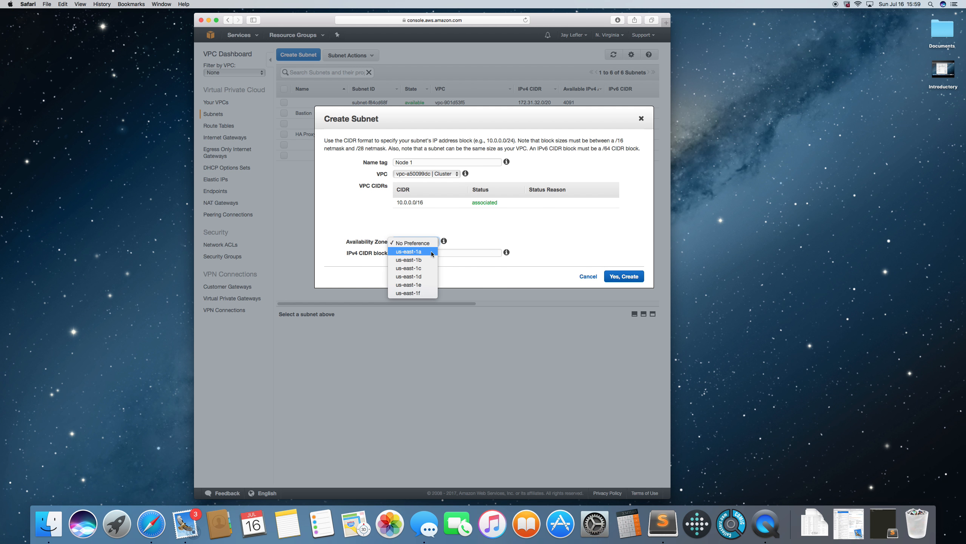
left_click(431, 252)
left_click(422, 253)
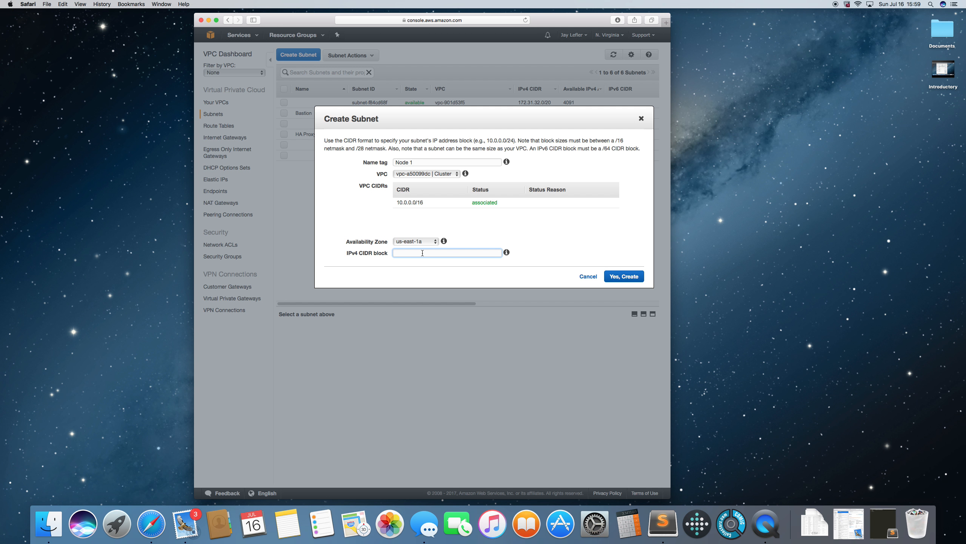
type("10.0.3.0/24")
left_click(623, 278)
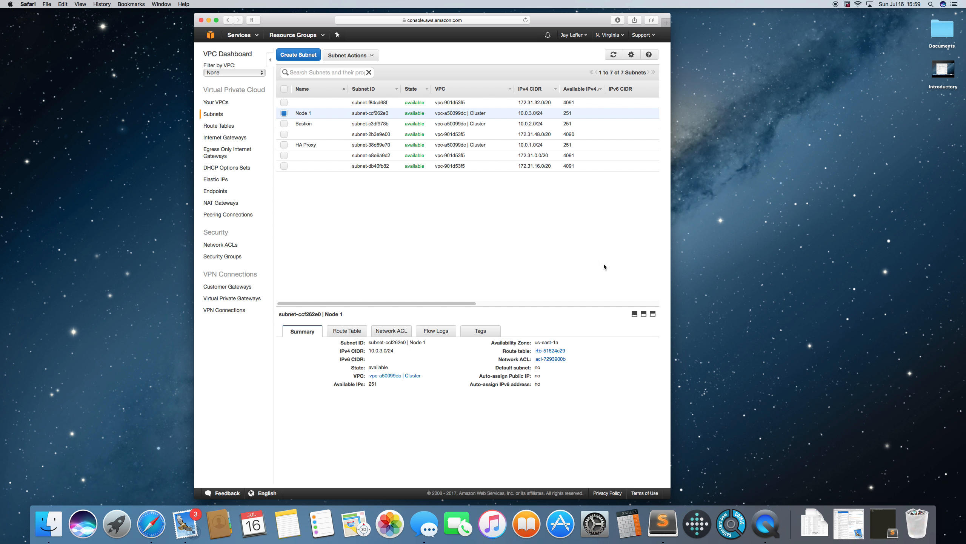
left_click(284, 113)
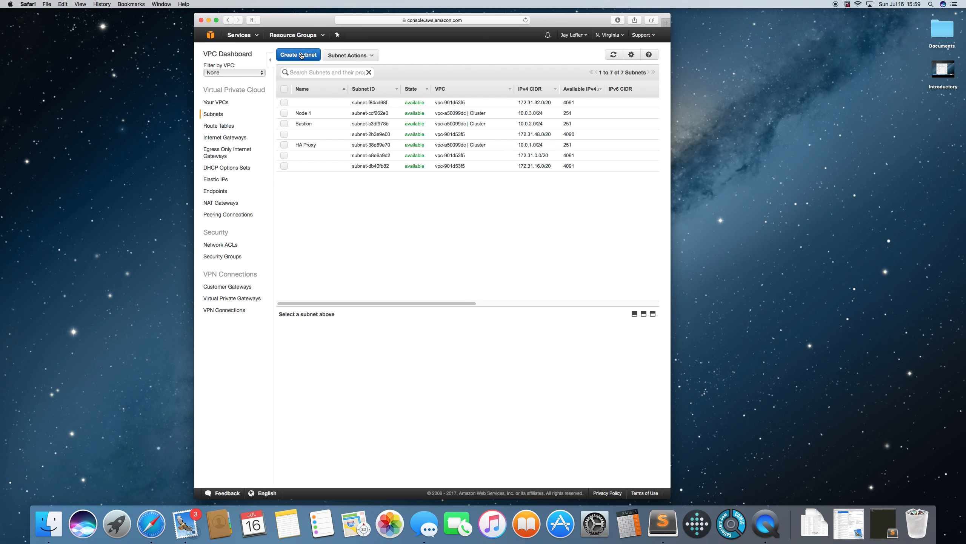
Create a subnet named Node 2 in the Cluster VPC, in availability zone us-east-1b with the IPv4 CIDR block 10.0.4.0/24, and deselect it
left_click(298, 54)
left_click(407, 161)
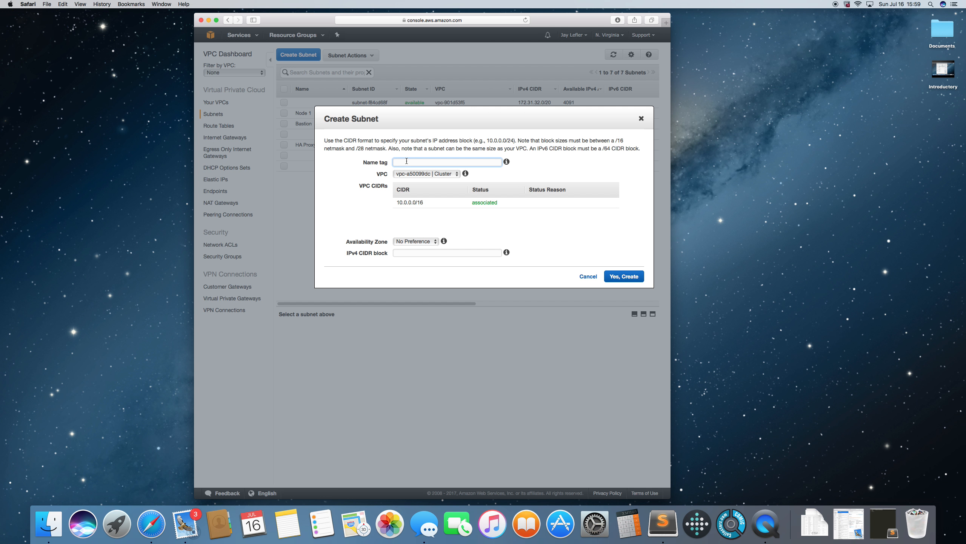
type("Node 2")
left_click(433, 243)
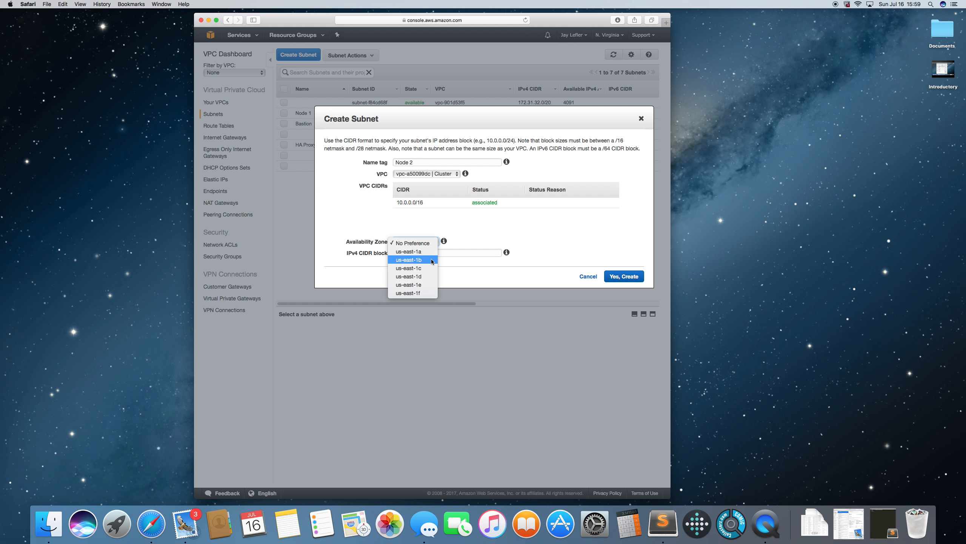
left_click(432, 260)
left_click(428, 253)
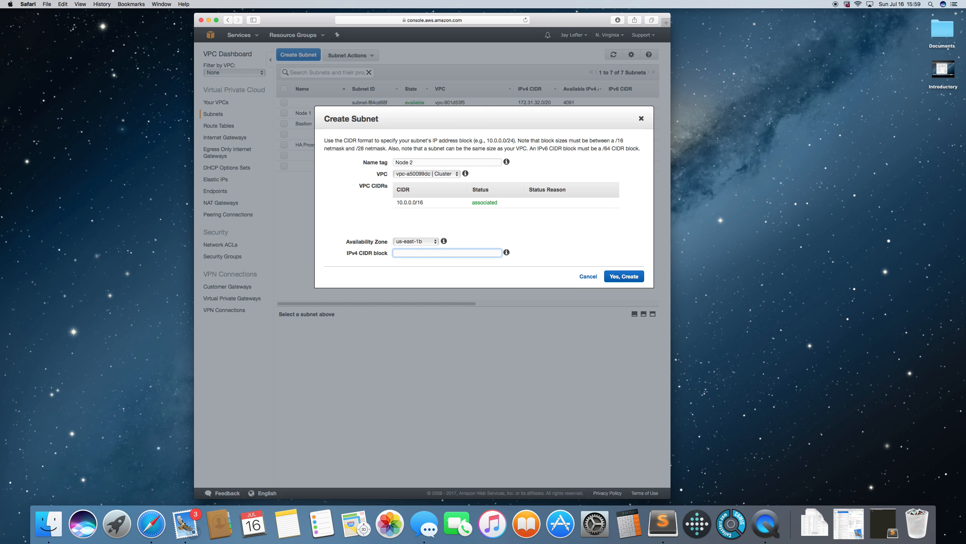
type("10.0.4.0/24")
left_click(626, 277)
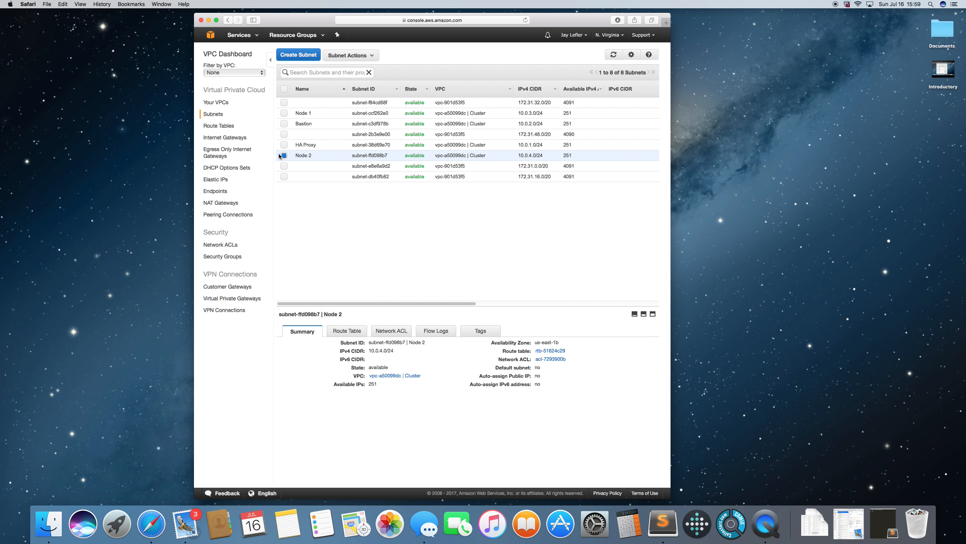
left_click(284, 156)
Create a subnet named Node 3 in the Cluster VPC, in availability zone us-east-1c with the IPv4 CIDR block 10.0.5.0/24, and deselect it
left_click(299, 54)
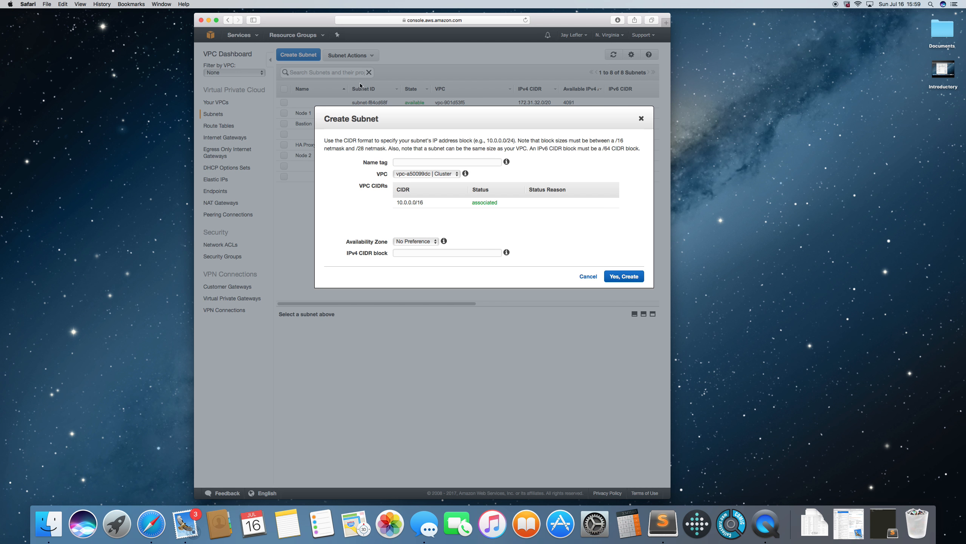
left_click(409, 161)
type("Node 3")
left_click(426, 242)
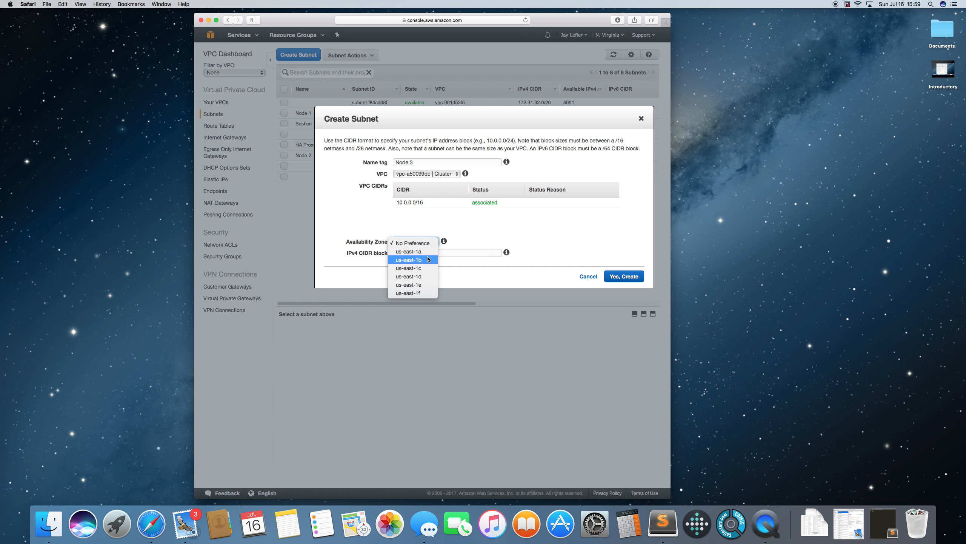
key("Escape")
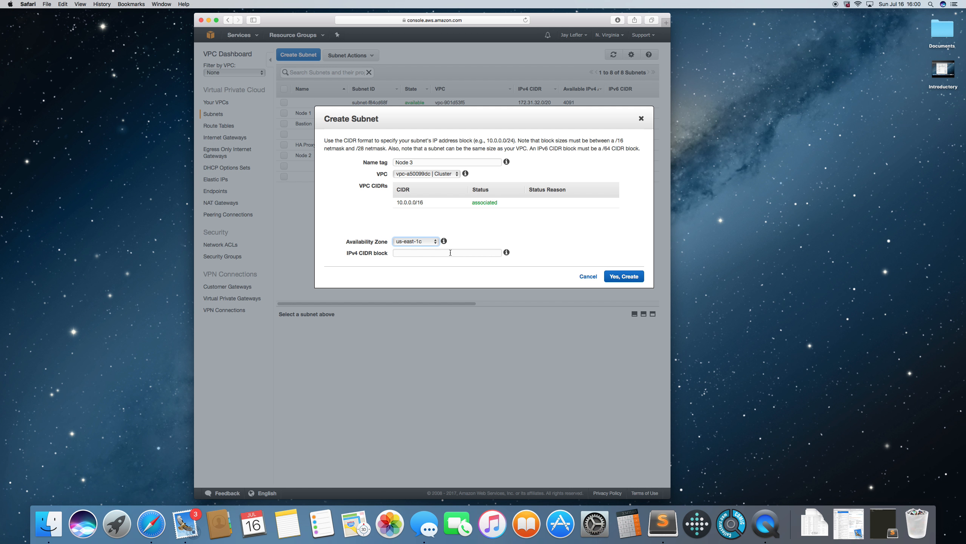
left_click(450, 253)
type("10.0.5.0")
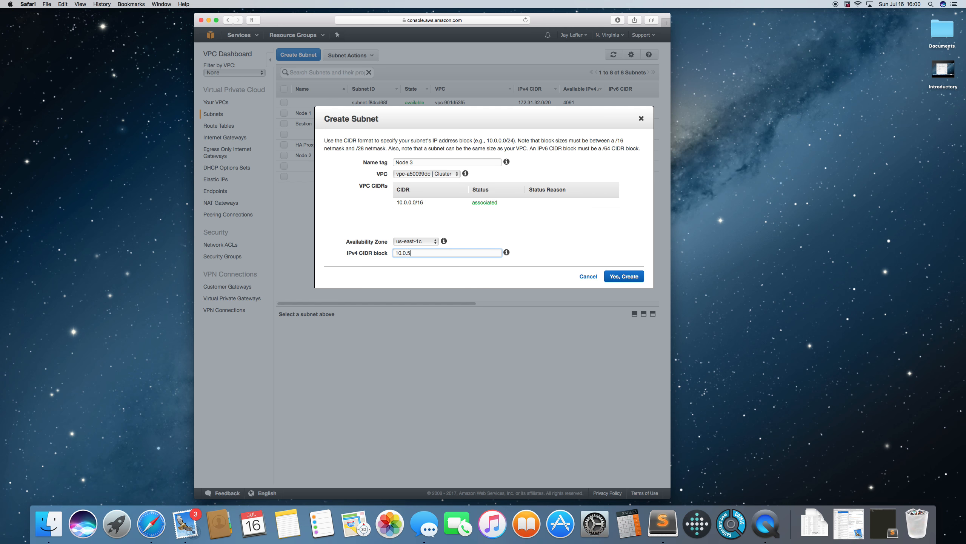
type("/24")
left_click(622, 277)
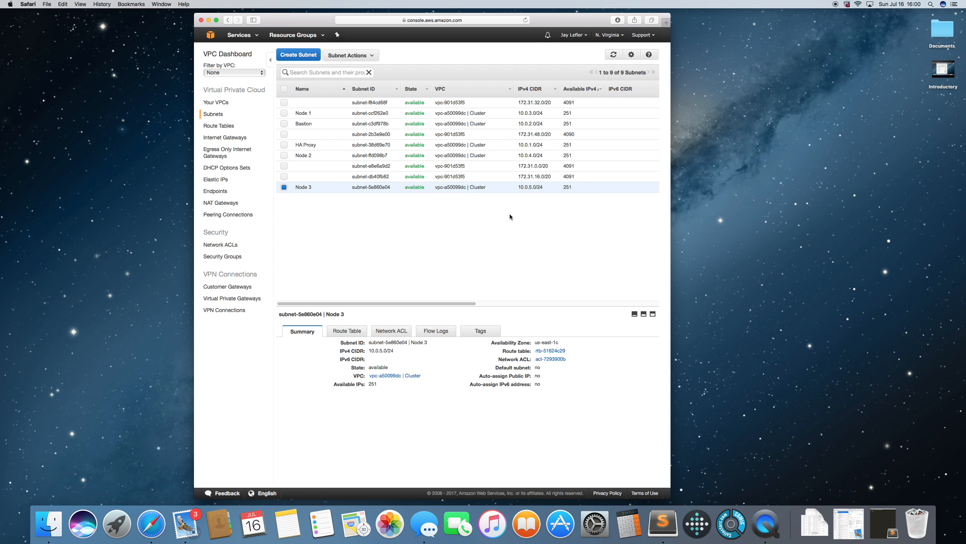
left_click(285, 188)
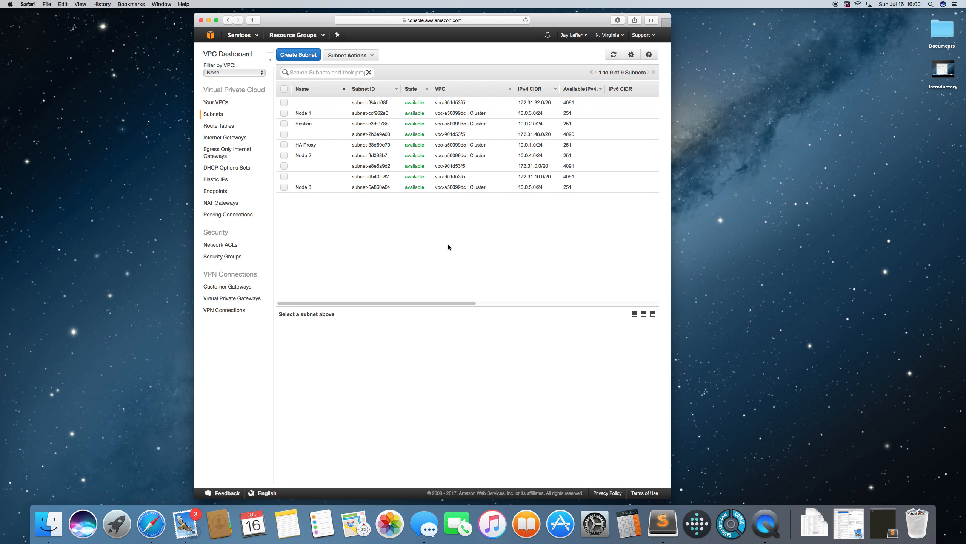
Create an internet gateway with the name tag Cluster
left_click(222, 139)
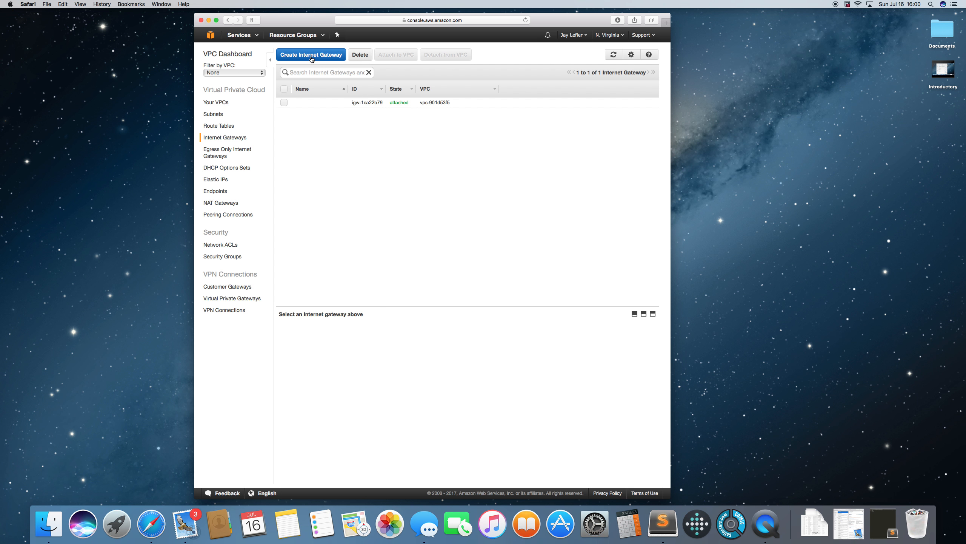
left_click(311, 56)
left_click(421, 156)
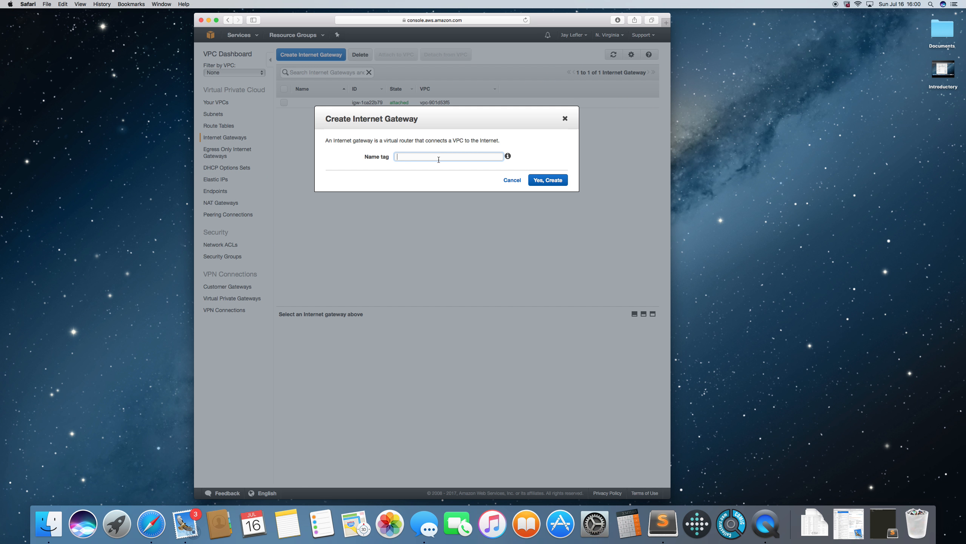
type("Cluster")
left_click(550, 183)
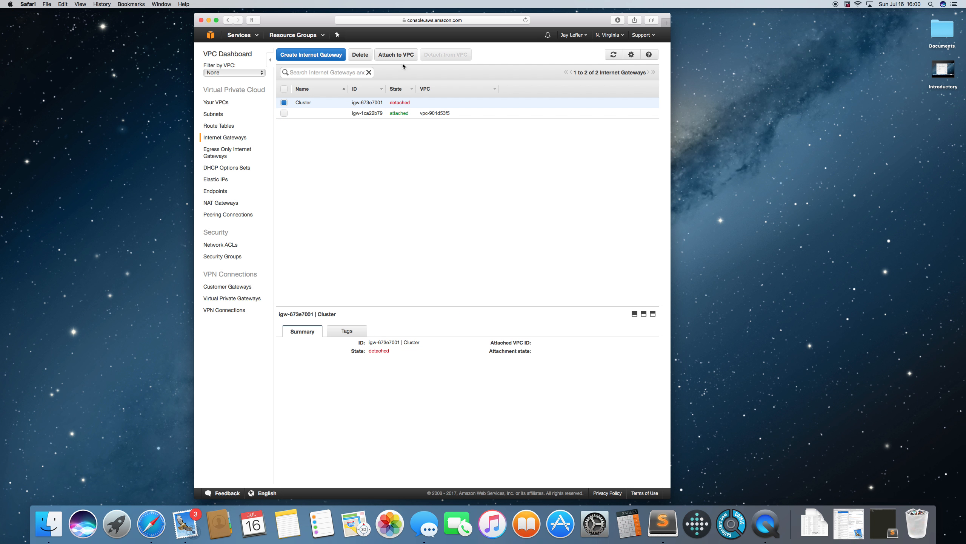
Attach the Cluster internet gateway to the Cluster VPC
left_click(396, 55)
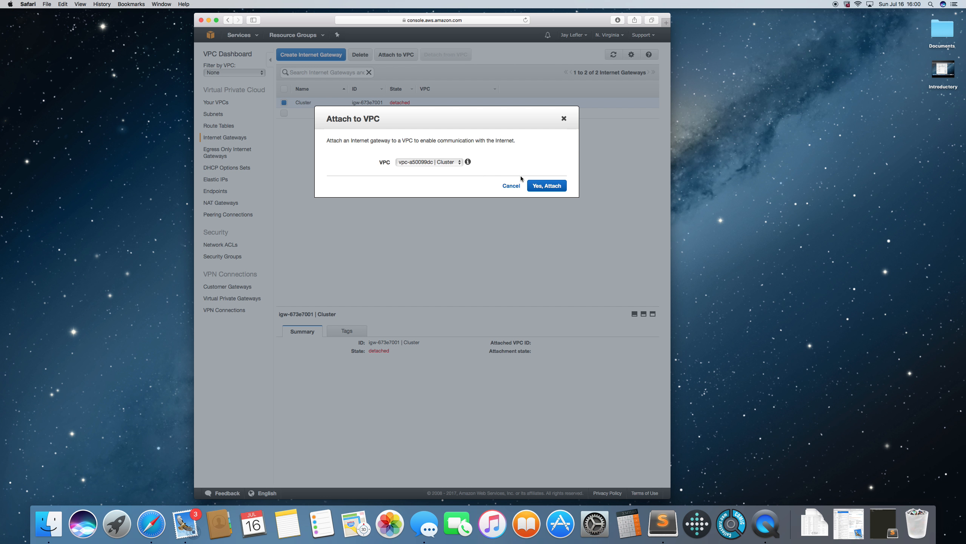
left_click(547, 187)
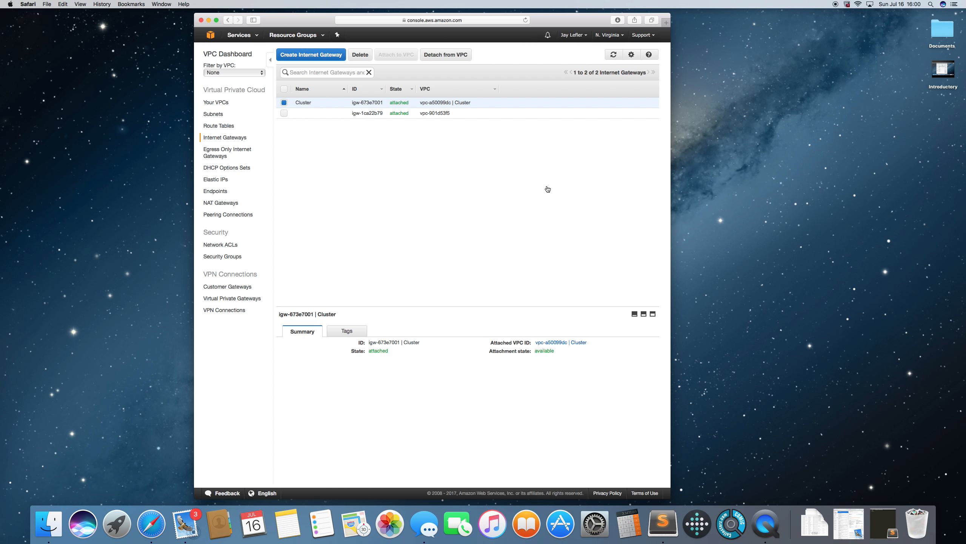
Name the route table that belongs to the Cluster VPC as Cluster
left_click(221, 127)
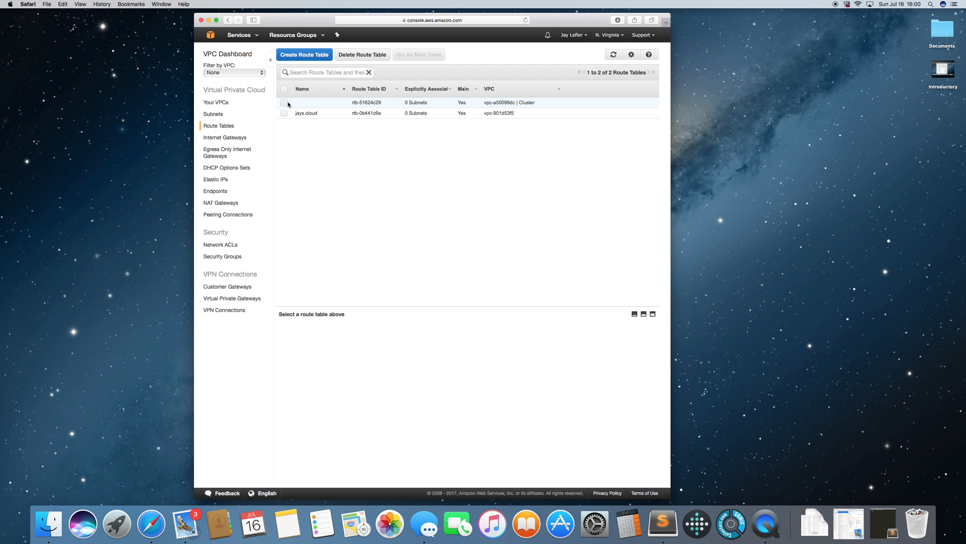
left_click(341, 103)
left_click(343, 100)
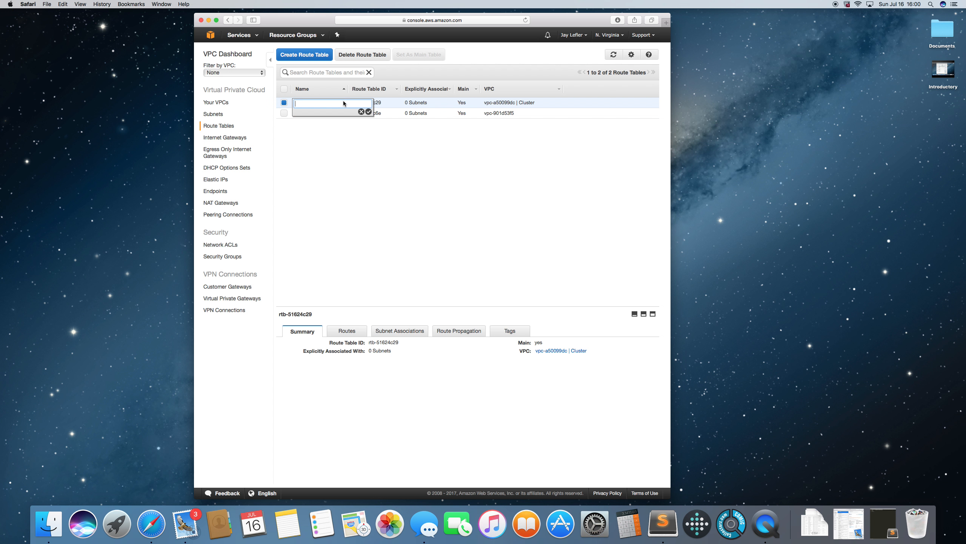
type("Cluster")
left_click(369, 112)
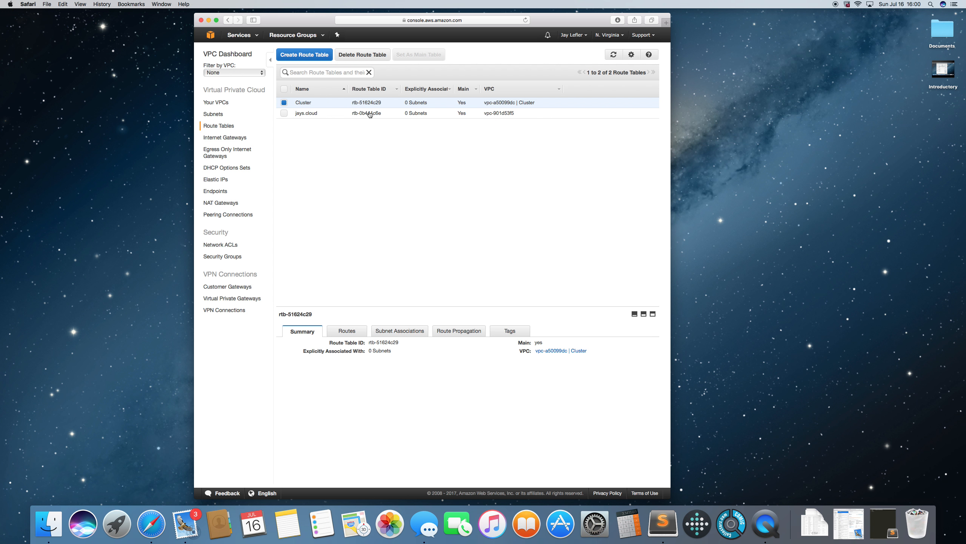
Add a route to the Cluster route table with destination 0.0.0.0/0 and the Cluster internet gateway as target, and save it
left_click(362, 332)
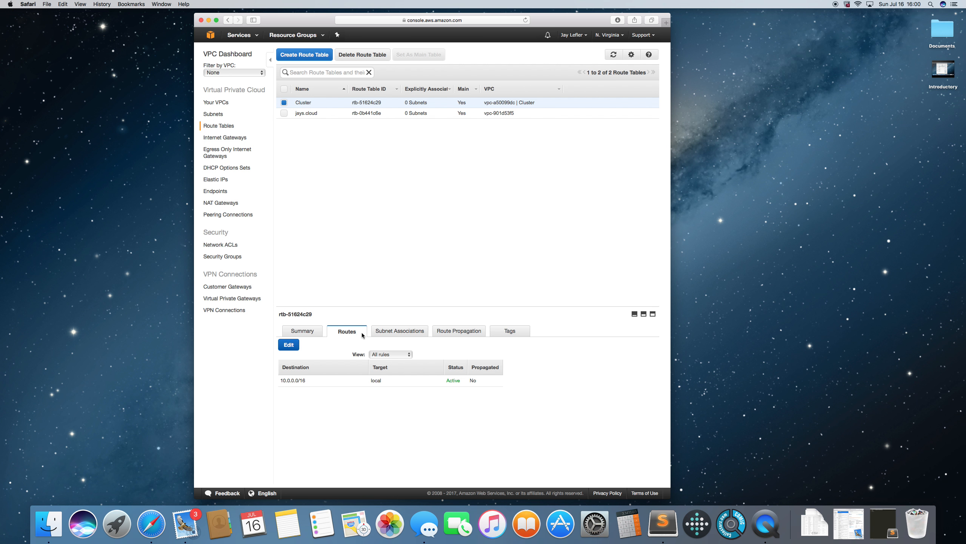
left_click(296, 346)
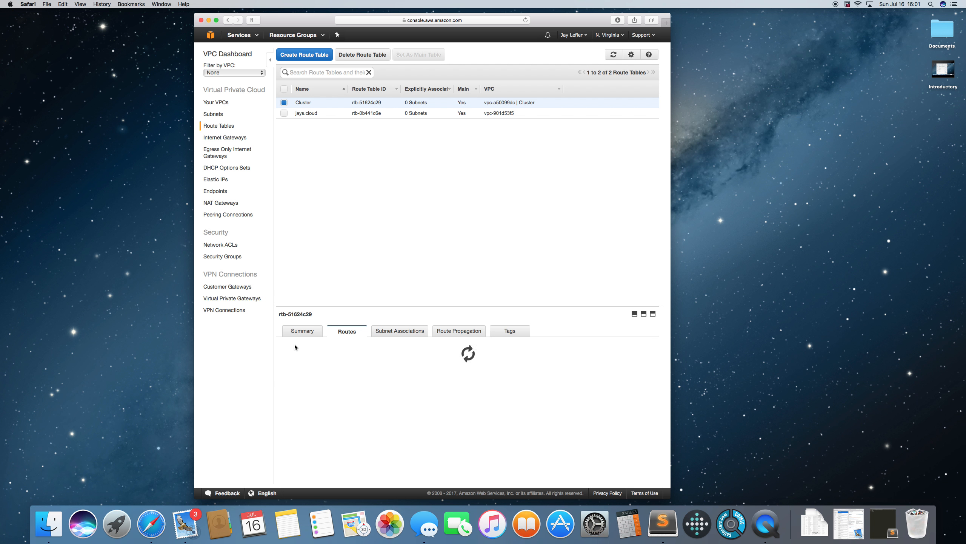
left_click(306, 391)
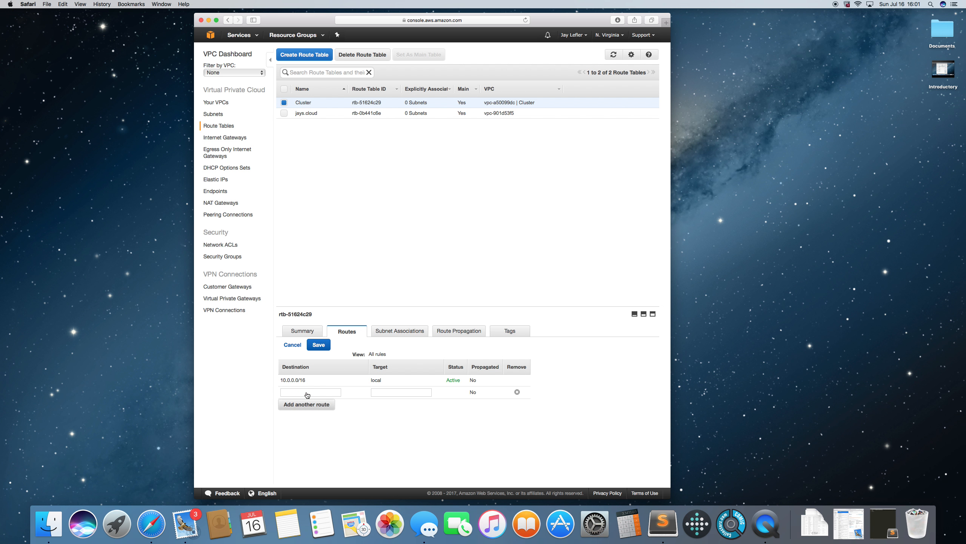
left_click(308, 394)
type("0.0.0.0/0")
left_click(401, 392)
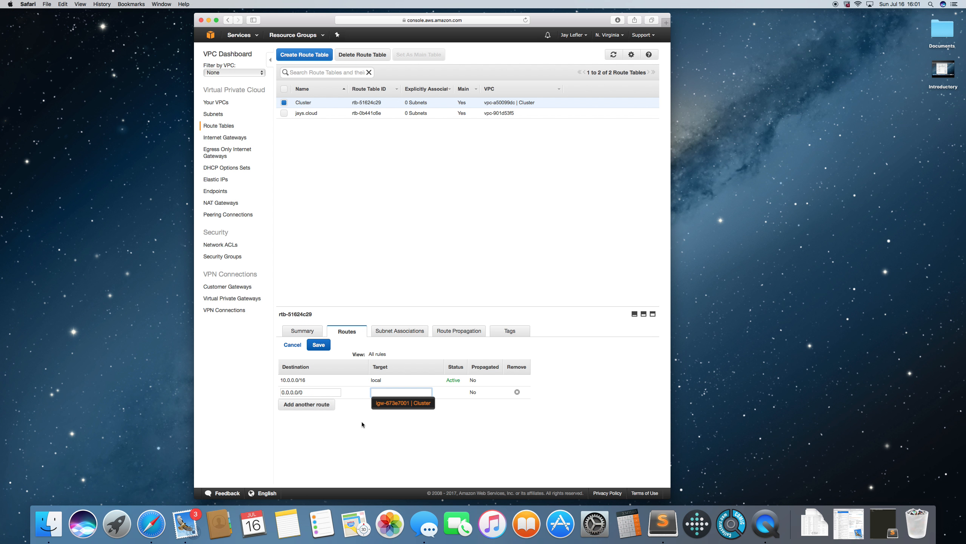
left_click(402, 403)
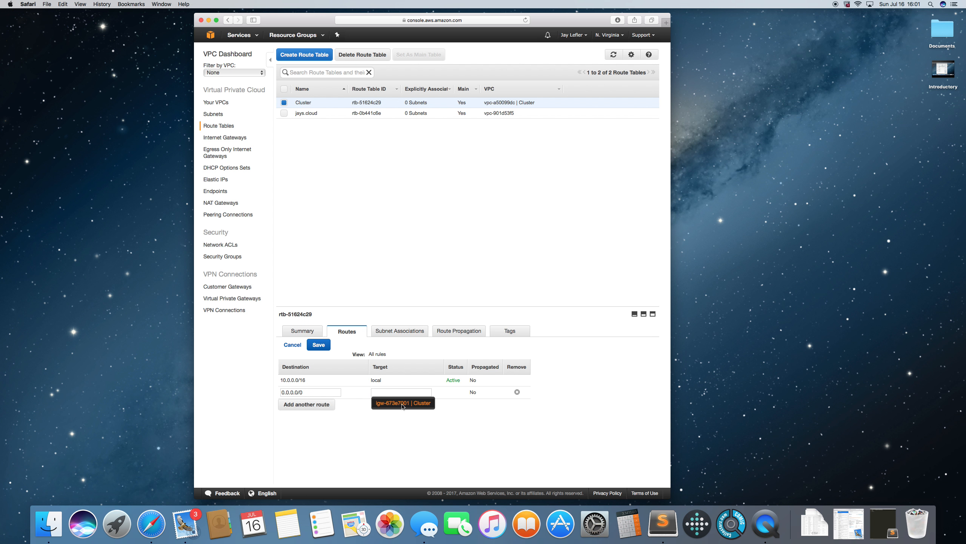
left_click(324, 348)
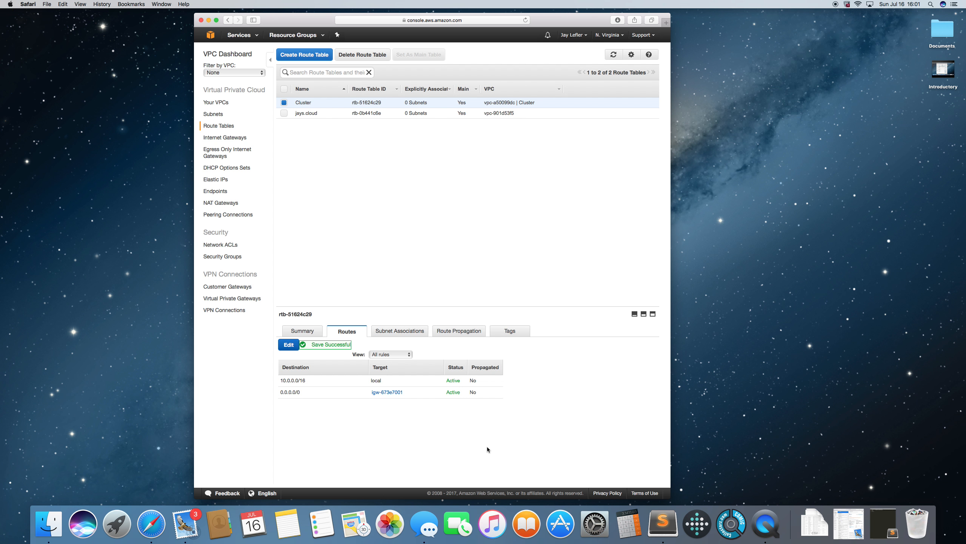
Associate the HA Proxy, Bastion, Node 1 and Node 3 subnets with the Cluster route table, save, and deselect the table
left_click(400, 331)
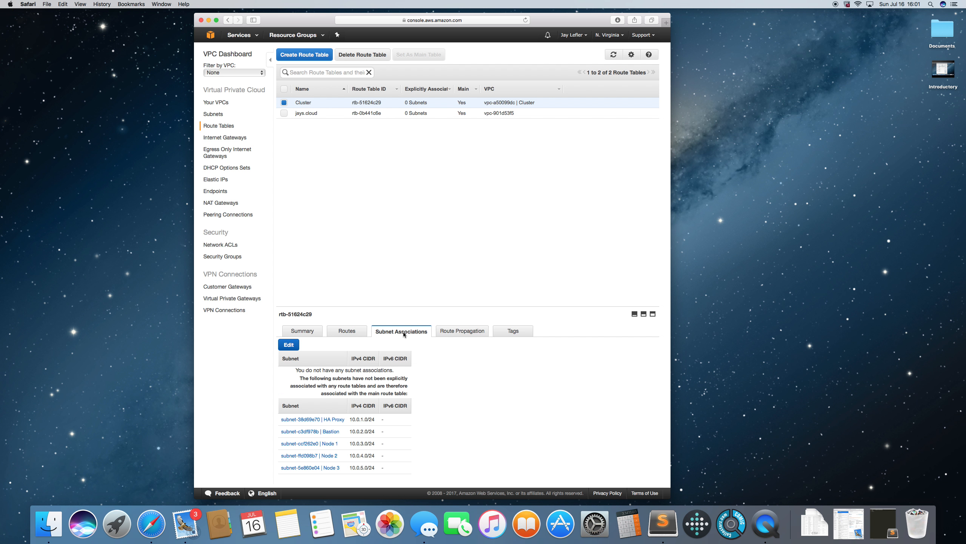
left_click(289, 344)
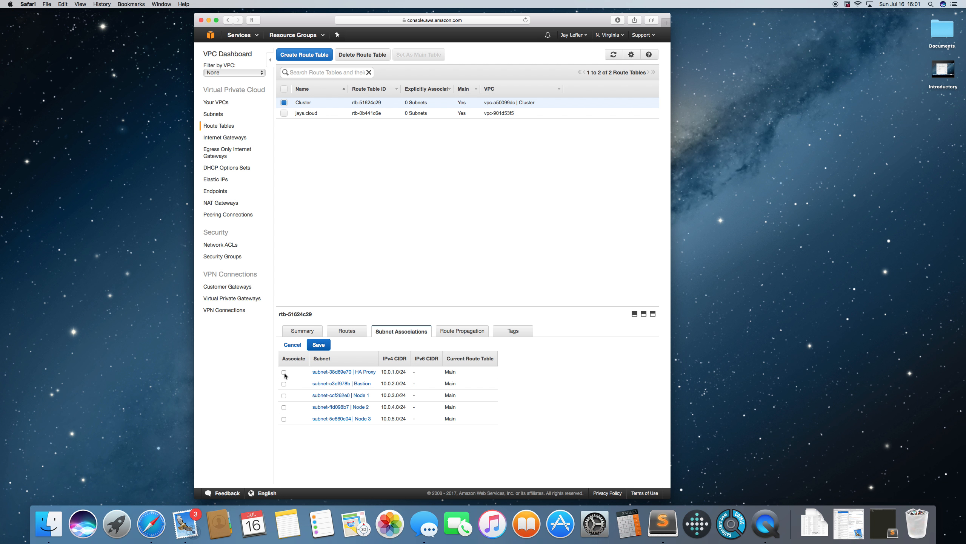
left_click(285, 383)
left_click(284, 396)
left_click(284, 419)
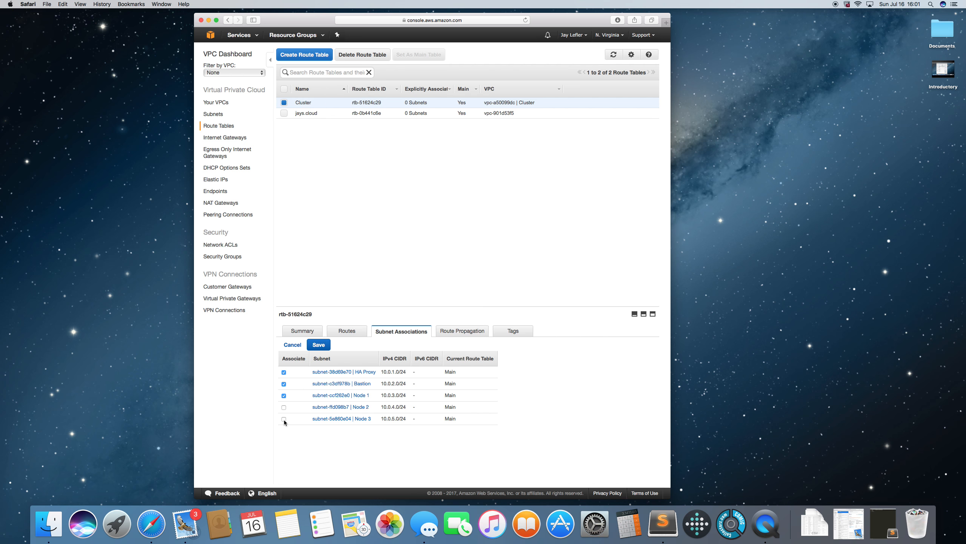
left_click(319, 344)
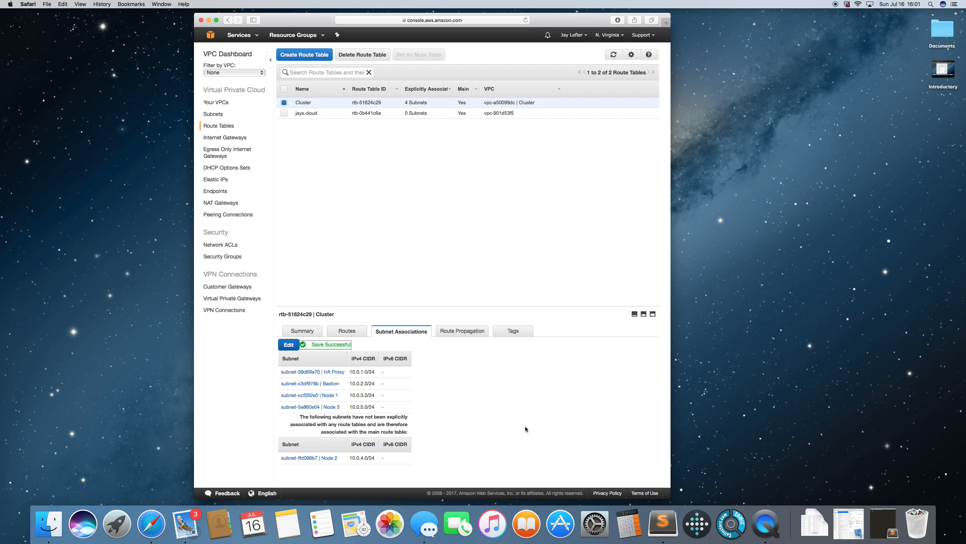
left_click(285, 103)
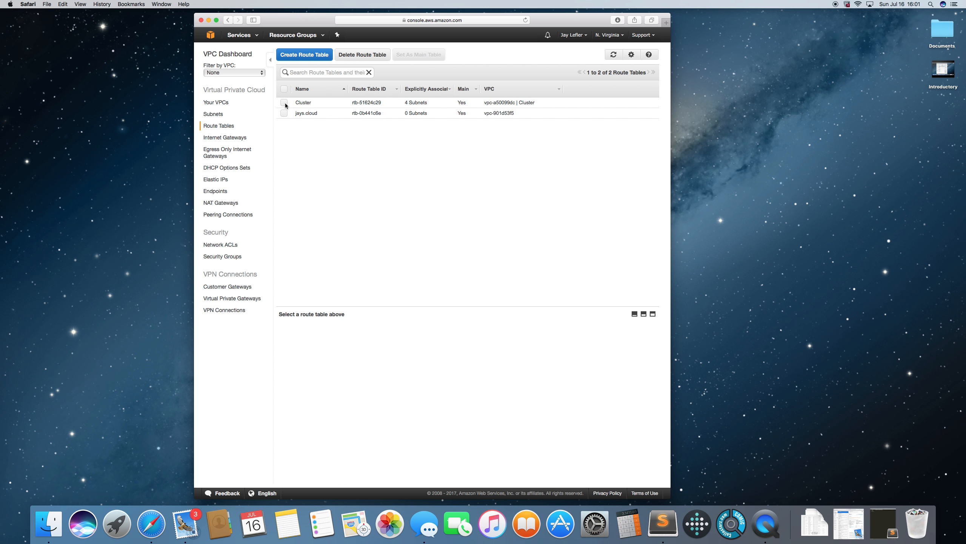